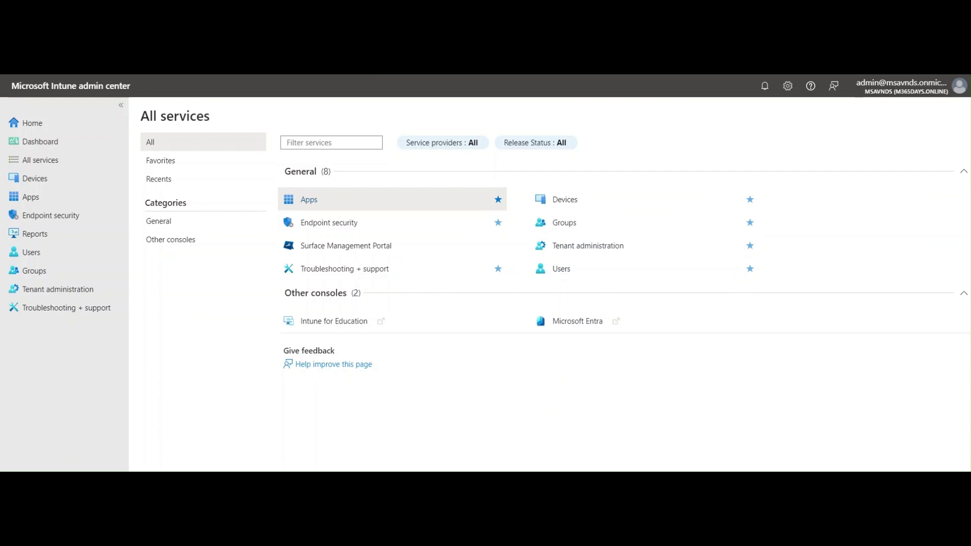
Go to the Windows configuration policies under Devices > Windows > Configuration.
{"action": "left_click", "coordinate": [36, 180]}
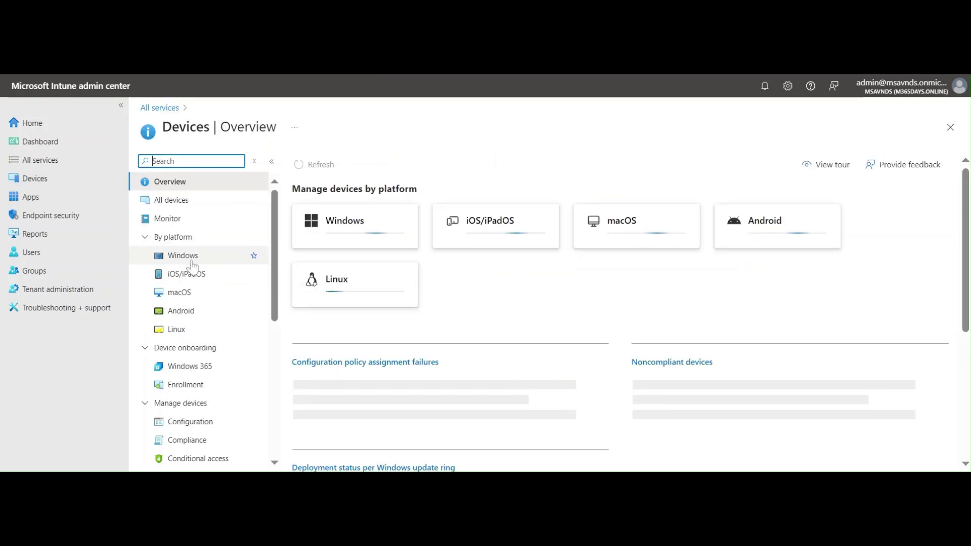
{"action": "left_click", "coordinate": [190, 255]}
{"action": "left_click", "coordinate": [200, 294]}
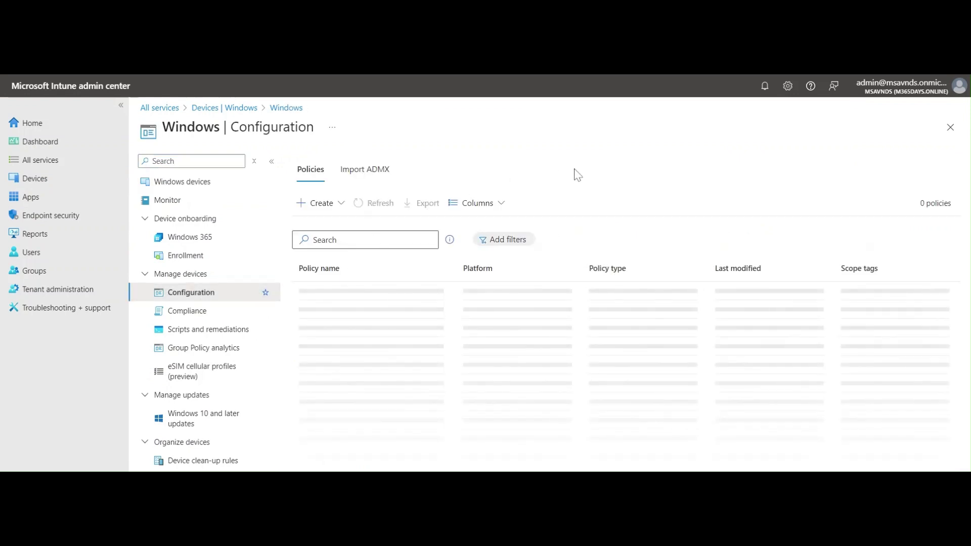
Confirm chrome.admx is listed among the imported ADMX templates and refresh the list.
{"action": "left_click", "coordinate": [365, 170]}
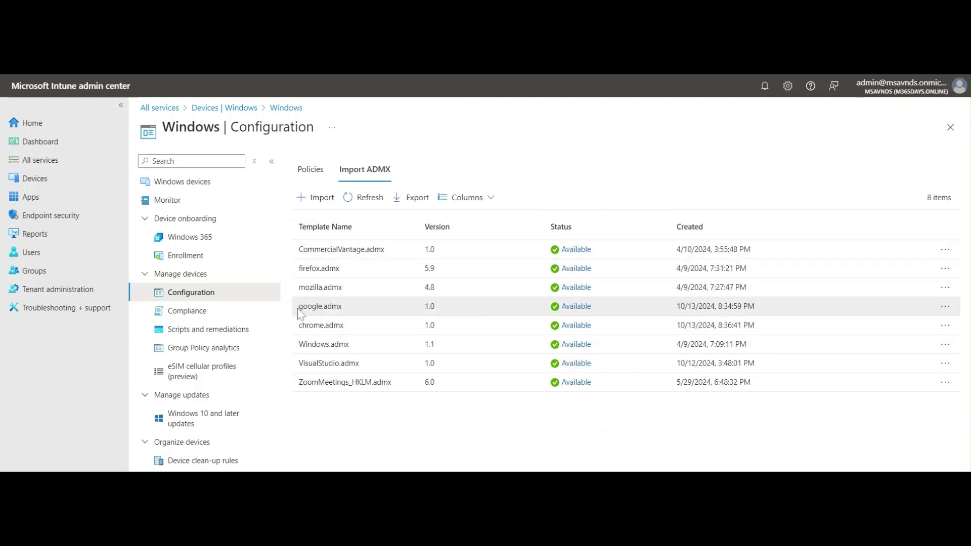
{"action": "left_click_drag", "start_coordinate": [299, 306], "coordinate": [348, 332]}
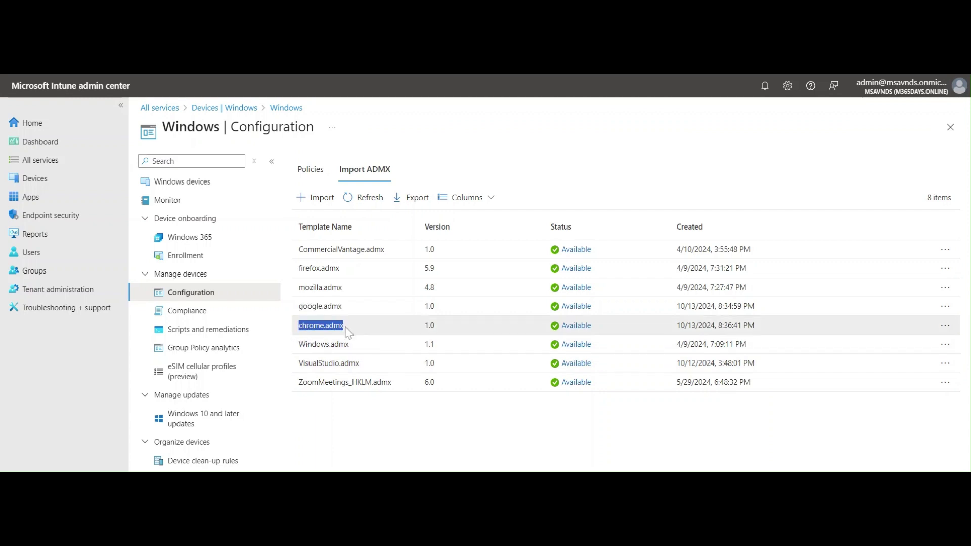
{"action": "left_click", "coordinate": [394, 430]}
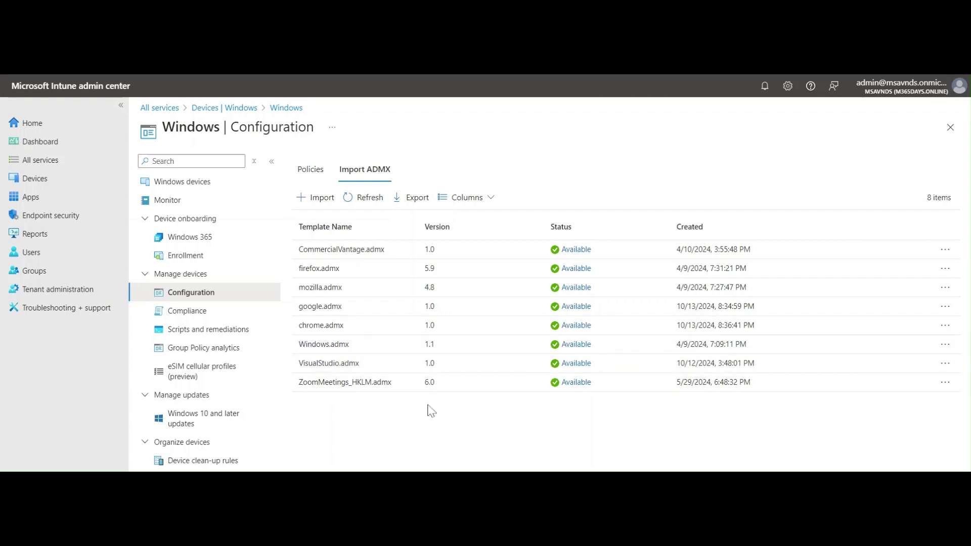
{"action": "left_click", "coordinate": [368, 208]}
Start a new policy from the Windows configuration Policies list.
{"action": "left_click", "coordinate": [307, 171]}
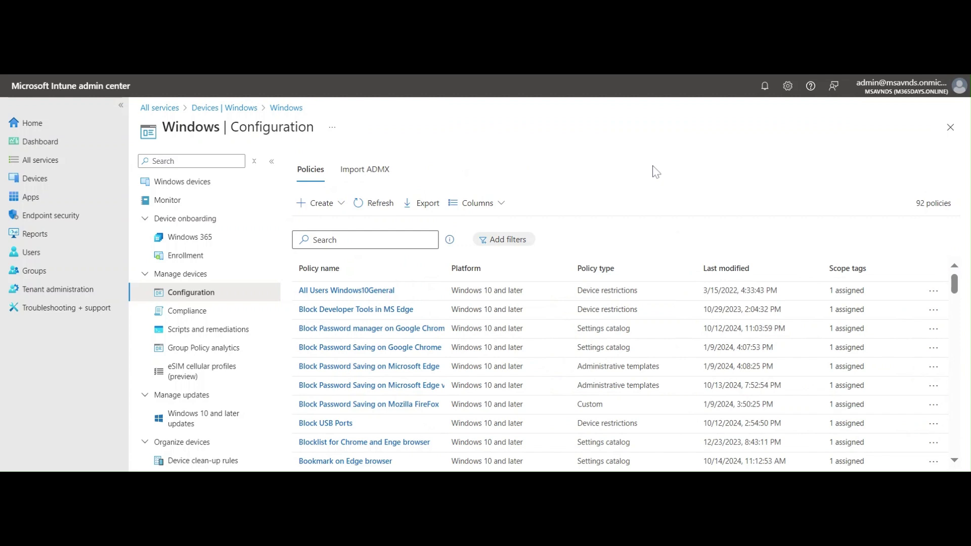
{"action": "left_click", "coordinate": [315, 203]}
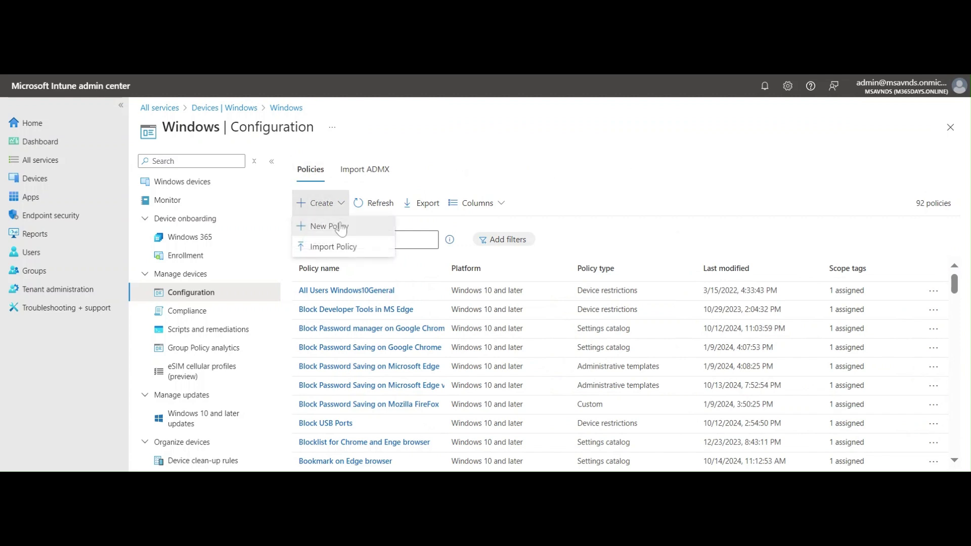
{"action": "left_click", "coordinate": [330, 226]}
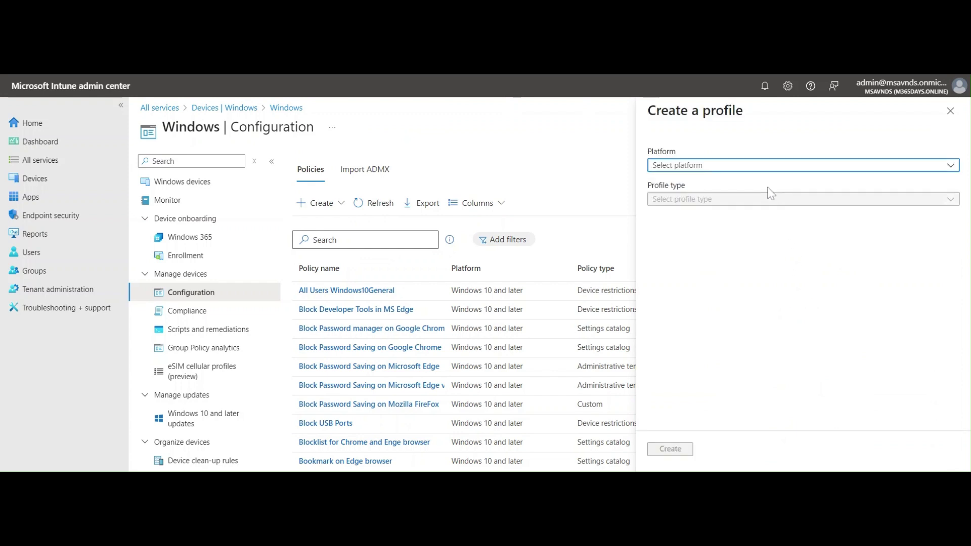
Choose Windows 10 and later, Templates, and Imported Administrative templates (Preview).
{"action": "left_click", "coordinate": [761, 166]}
{"action": "left_click", "coordinate": [750, 186]}
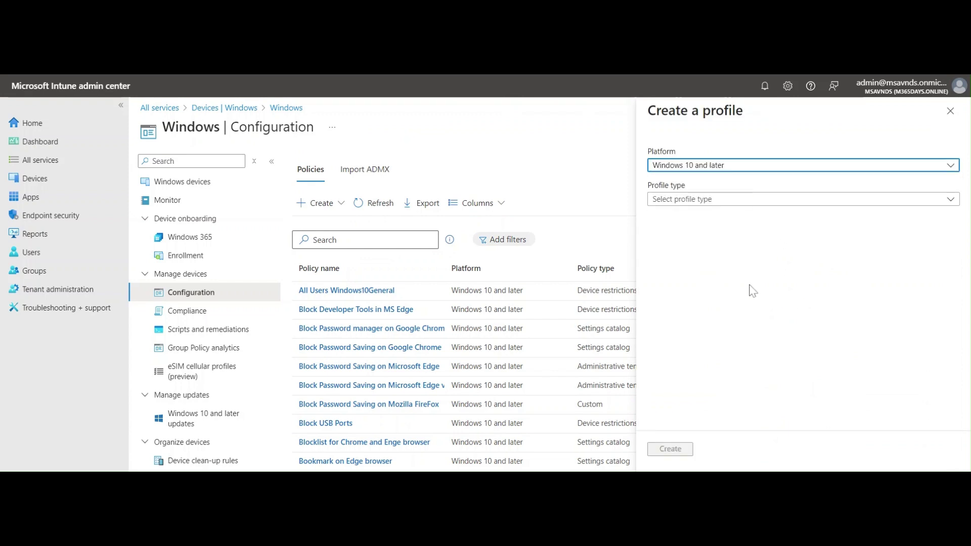
{"action": "left_click", "coordinate": [746, 202]}
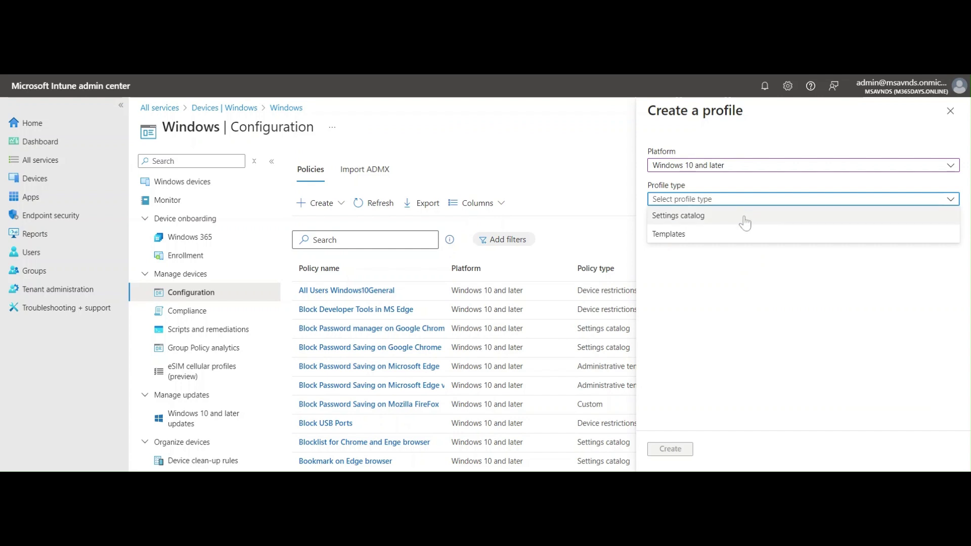
{"action": "left_click", "coordinate": [708, 233]}
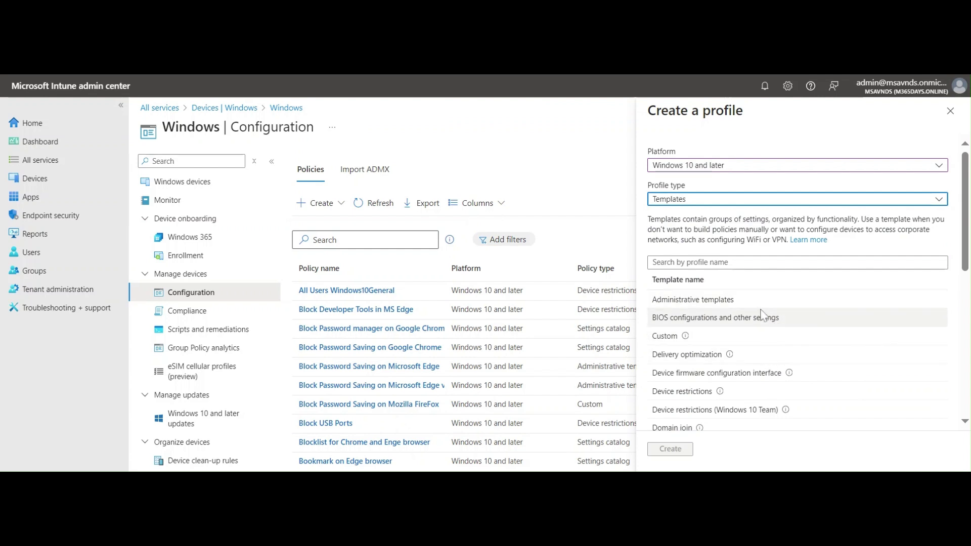
{"action": "scroll", "coordinate": [769, 318], "scroll_direction": "down", "scroll_amount": 5}
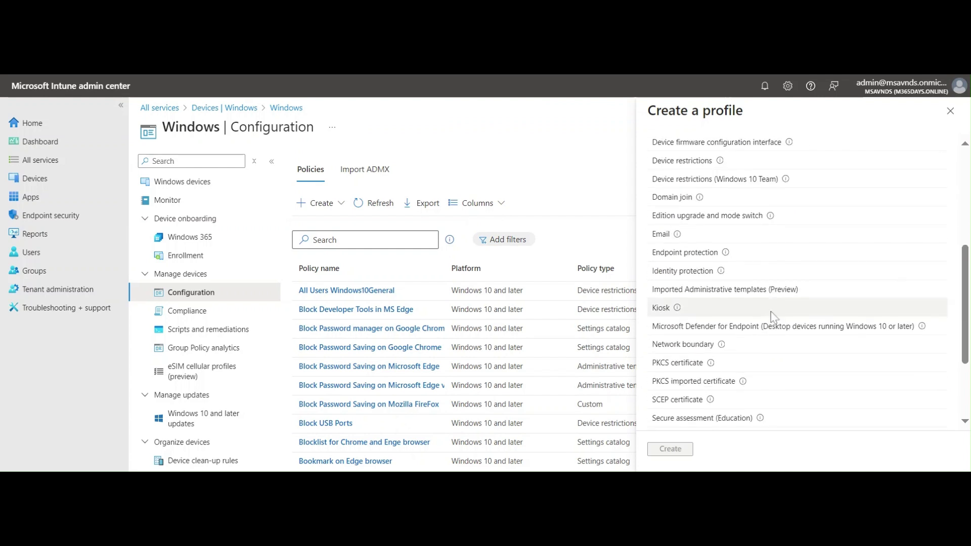
{"action": "left_click", "coordinate": [706, 298]}
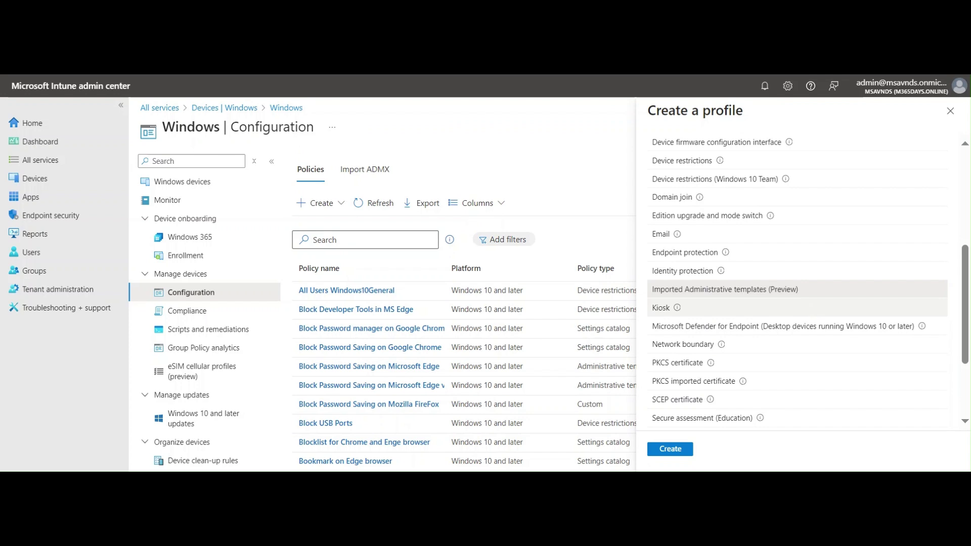
Name the profile 'Auto Login to Chrome on Work account' and reuse that text as its description.
{"action": "left_click", "coordinate": [691, 453]}
{"action": "left_click", "coordinate": [429, 196]}
{"action": "type", "text": "Aut"}
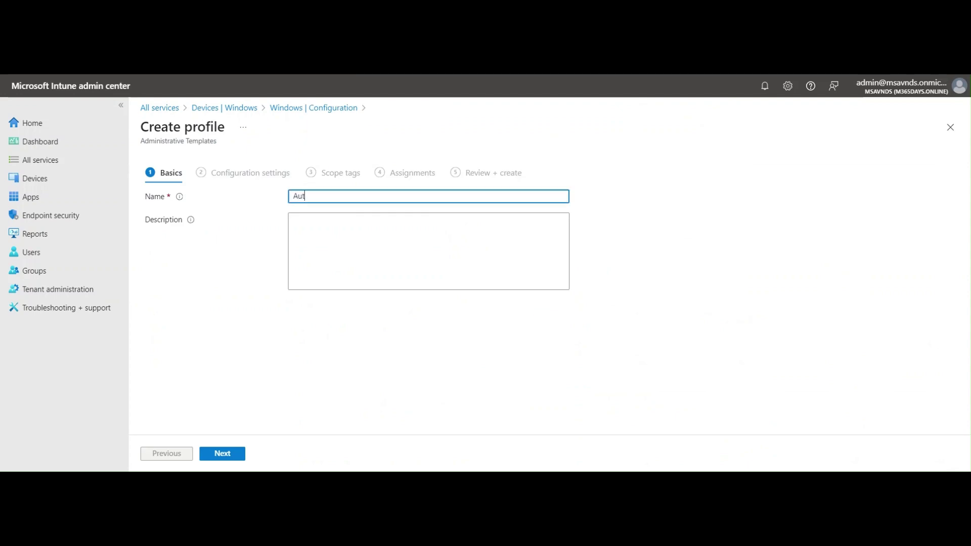
{"action": "type", "text": "o Login to Chrome on Work account"}
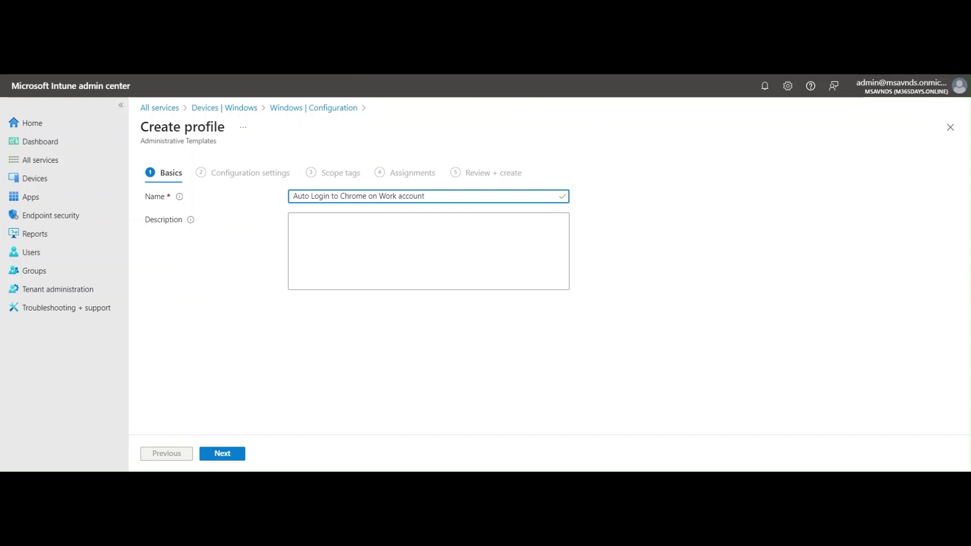
{"action": "key", "text": "ctrl+a"}
{"action": "key", "text": "ctrl+c"}
{"action": "key", "text": "Tab"}
{"action": "key", "text": "ctrl+v"}
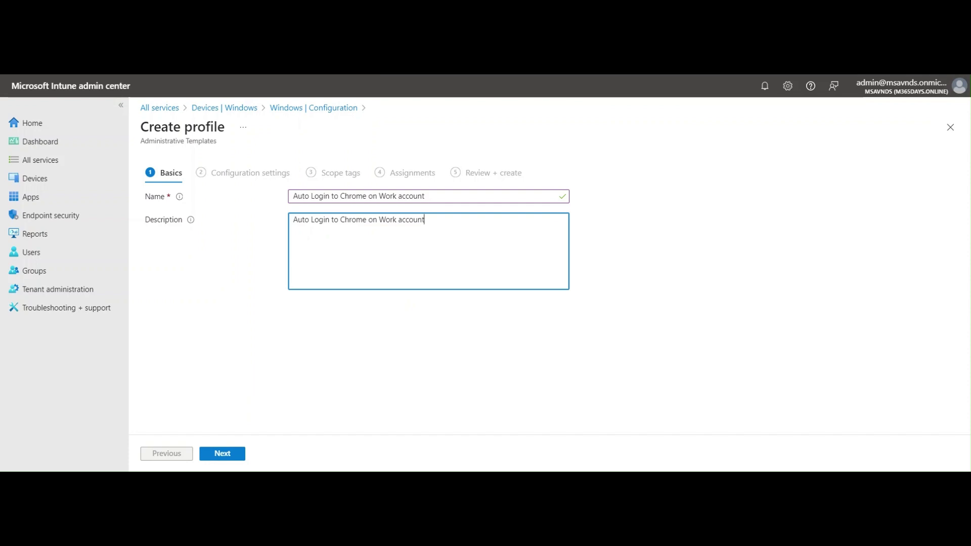
Move to Configuration settings, browse Google > Google Chrome, then return to the Computer Configuration folders.
{"action": "left_click", "coordinate": [223, 454]}
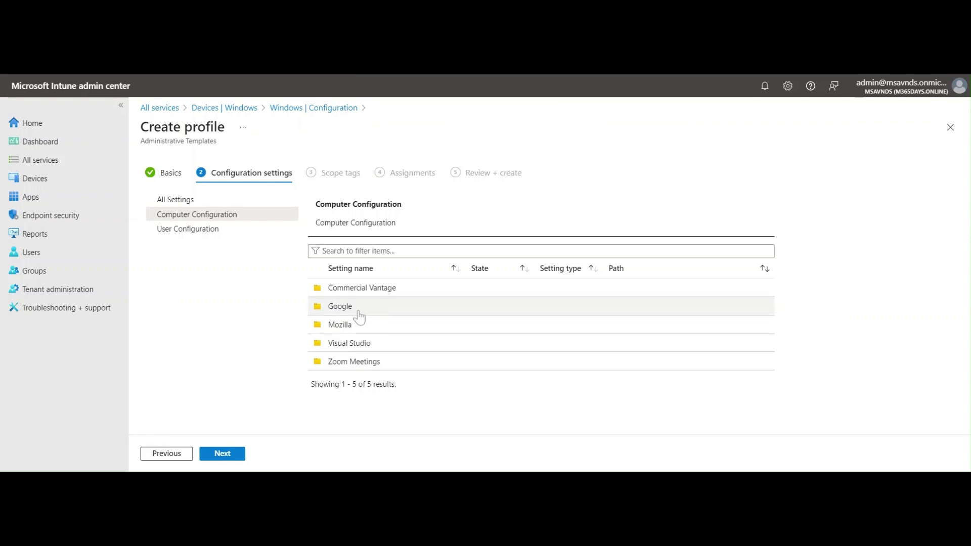
{"action": "left_click", "coordinate": [368, 314]}
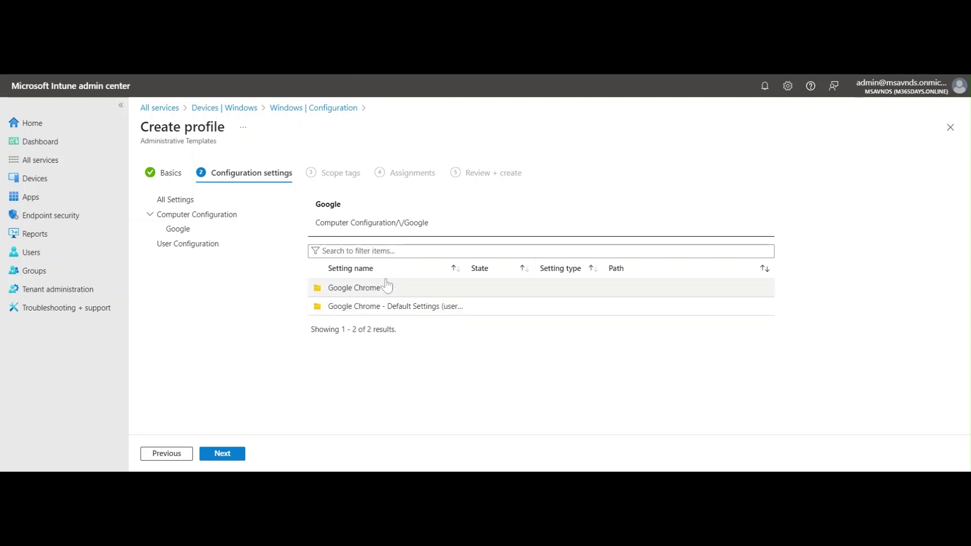
{"action": "left_click", "coordinate": [363, 289]}
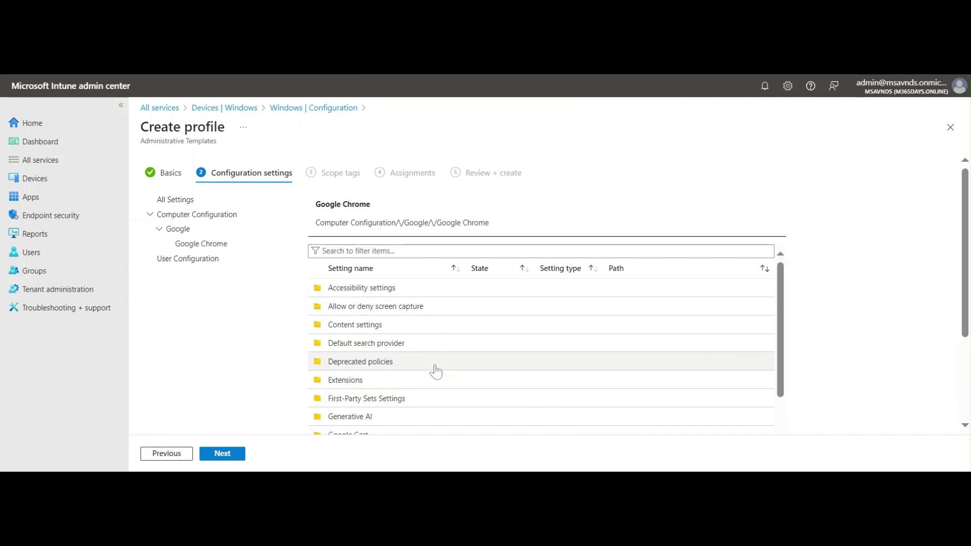
{"action": "scroll", "coordinate": [445, 363], "scroll_direction": "down", "scroll_amount": 10}
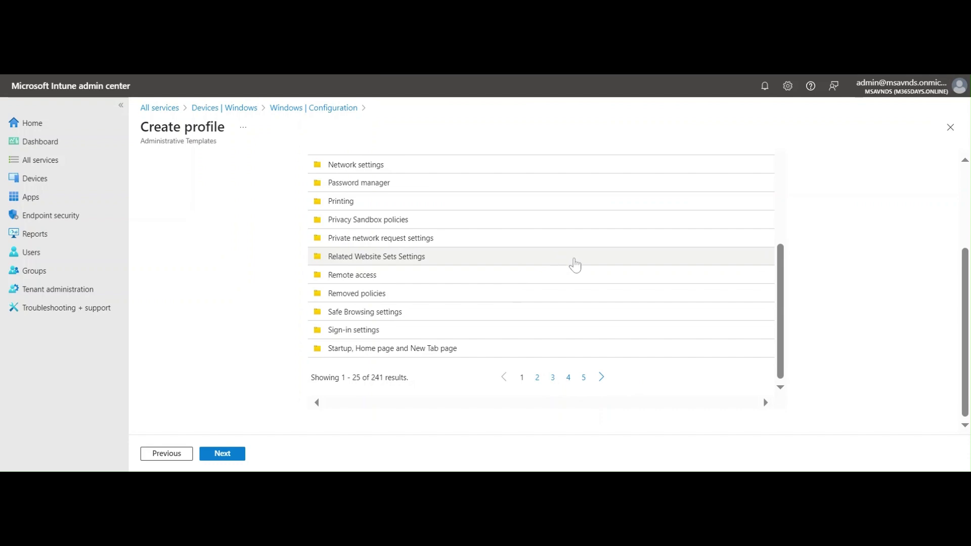
{"action": "scroll", "coordinate": [575, 264], "scroll_direction": "up", "scroll_amount": 10}
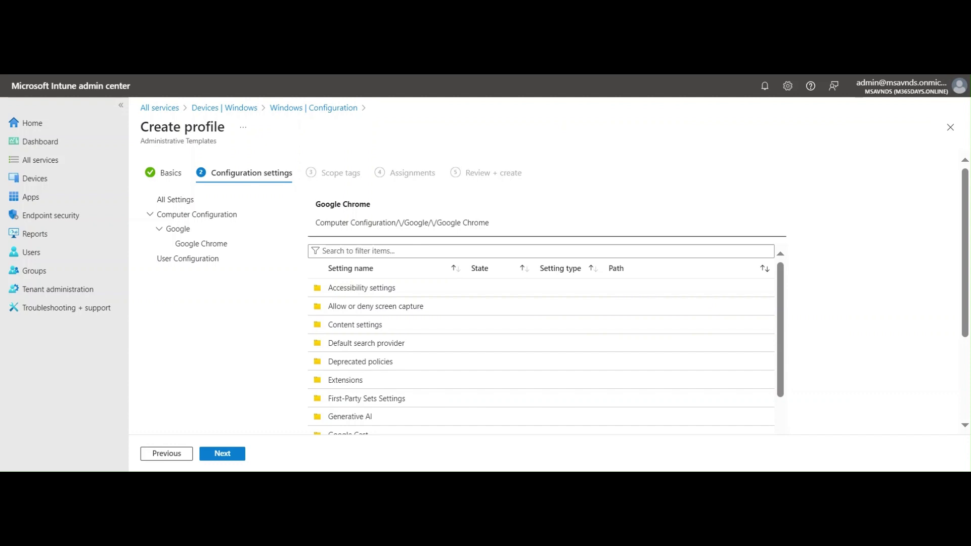
{"action": "left_click", "coordinate": [437, 251]}
{"action": "left_click", "coordinate": [212, 340]}
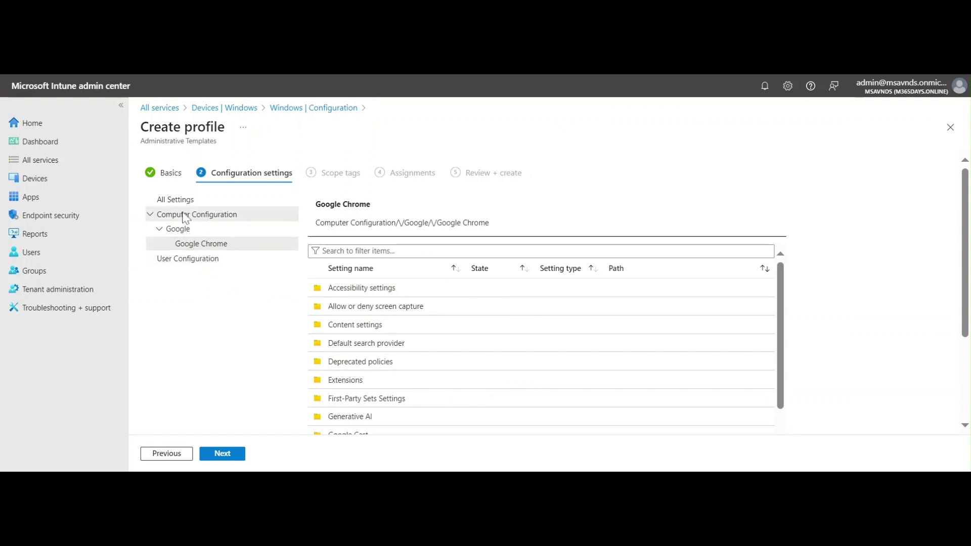
{"action": "left_click", "coordinate": [185, 215]}
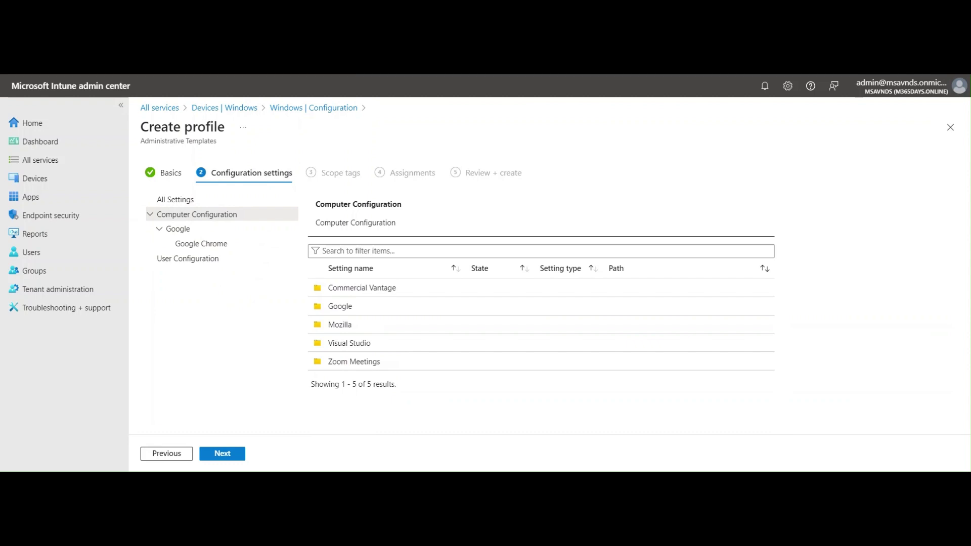
{"action": "left_click", "coordinate": [441, 250]}
{"action": "key", "text": "ctrl+v"}
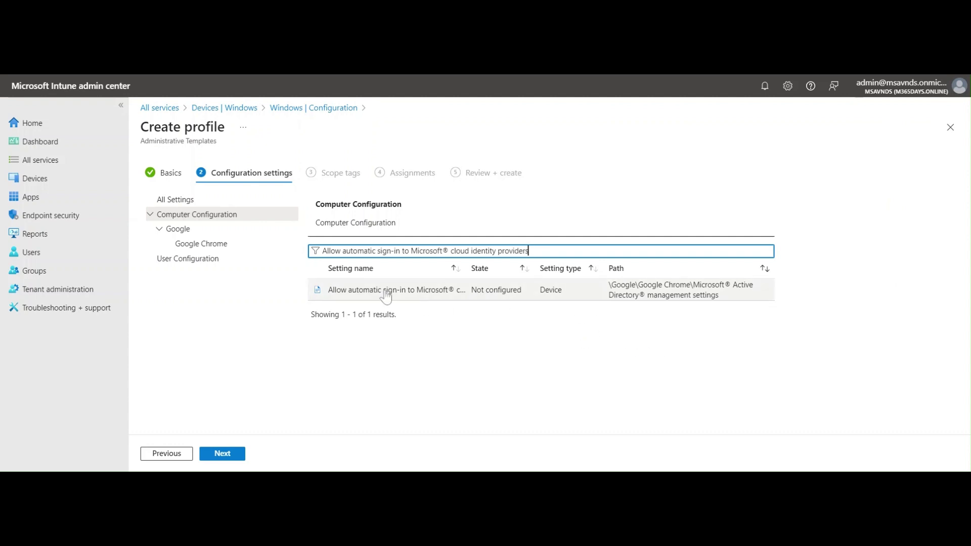
{"action": "left_click", "coordinate": [396, 302]}
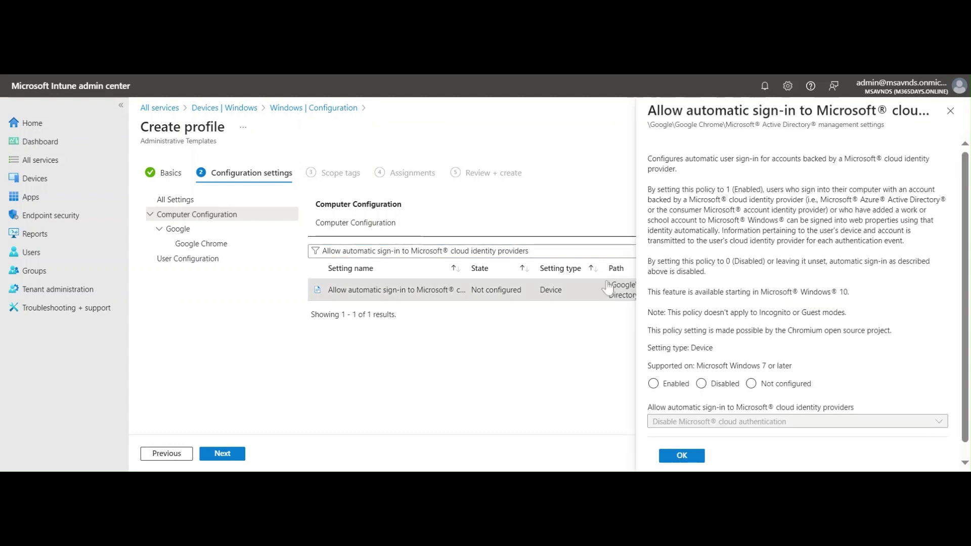
{"action": "scroll", "coordinate": [827, 292], "scroll_direction": "down", "scroll_amount": 1}
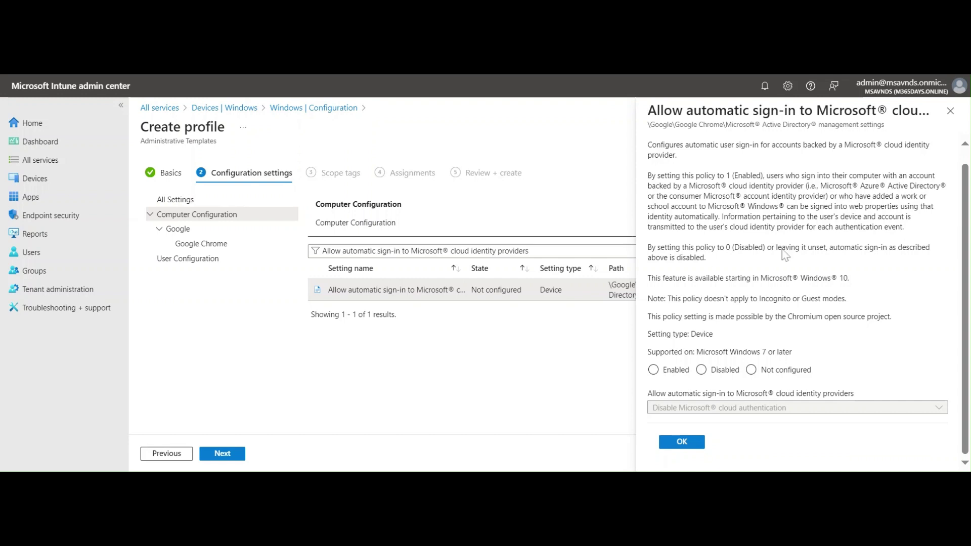
{"action": "left_click", "coordinate": [671, 377]}
{"action": "left_click", "coordinate": [752, 373]}
{"action": "scroll", "coordinate": [799, 282], "scroll_direction": "up", "scroll_amount": 1}
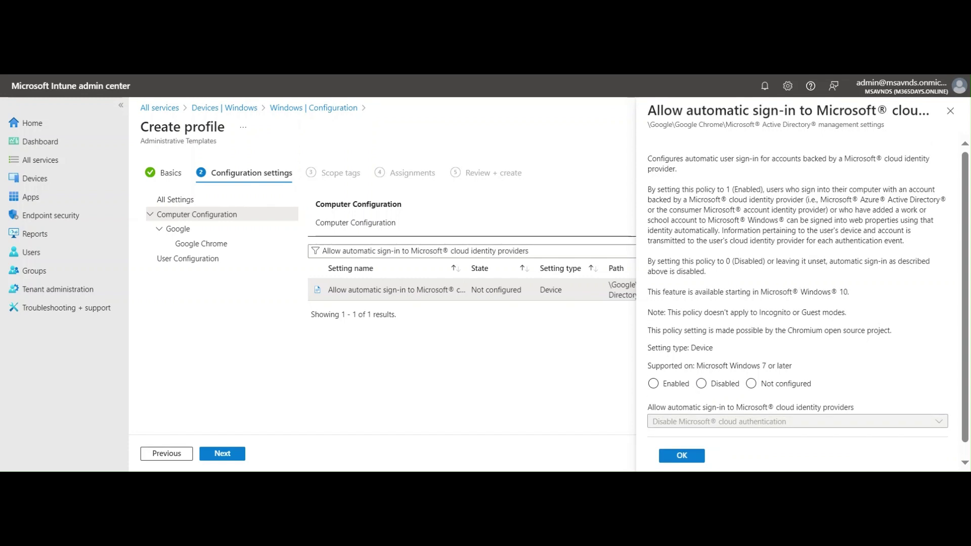
{"action": "left_click_drag", "start_coordinate": [649, 158], "coordinate": [734, 169]}
{"action": "left_click", "coordinate": [757, 238]}
{"action": "left_click_drag", "start_coordinate": [732, 189], "coordinate": [757, 189]}
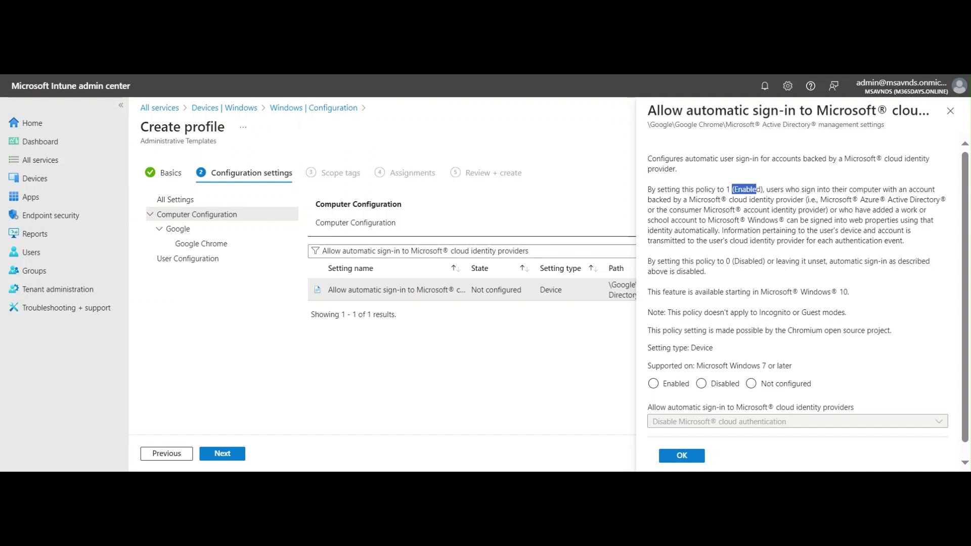
{"action": "left_click", "coordinate": [816, 254]}
{"action": "left_click_drag", "start_coordinate": [859, 199], "coordinate": [924, 199]}
{"action": "left_click_drag", "start_coordinate": [859, 199], "coordinate": [947, 213]}
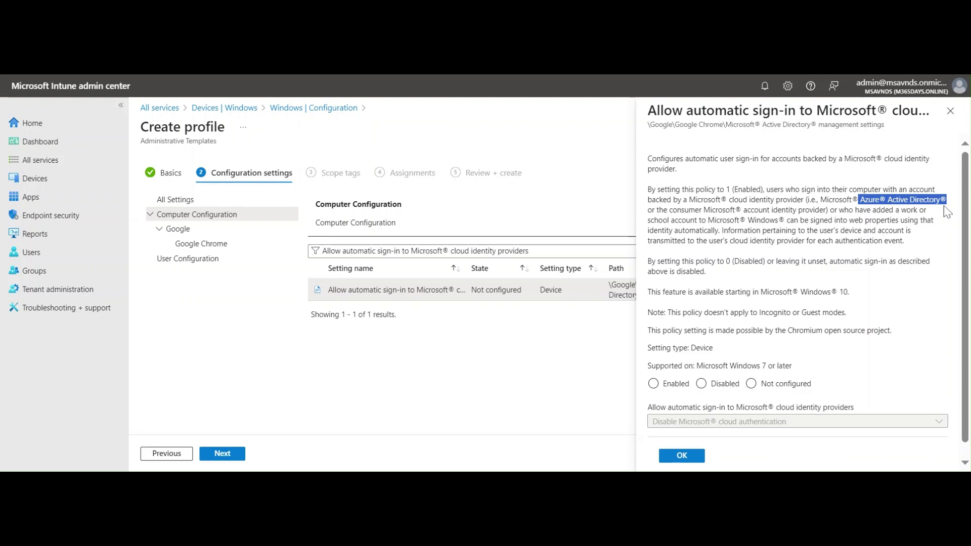
{"action": "left_click", "coordinate": [881, 248]}
{"action": "scroll", "coordinate": [834, 253], "scroll_direction": "down", "scroll_amount": 1}
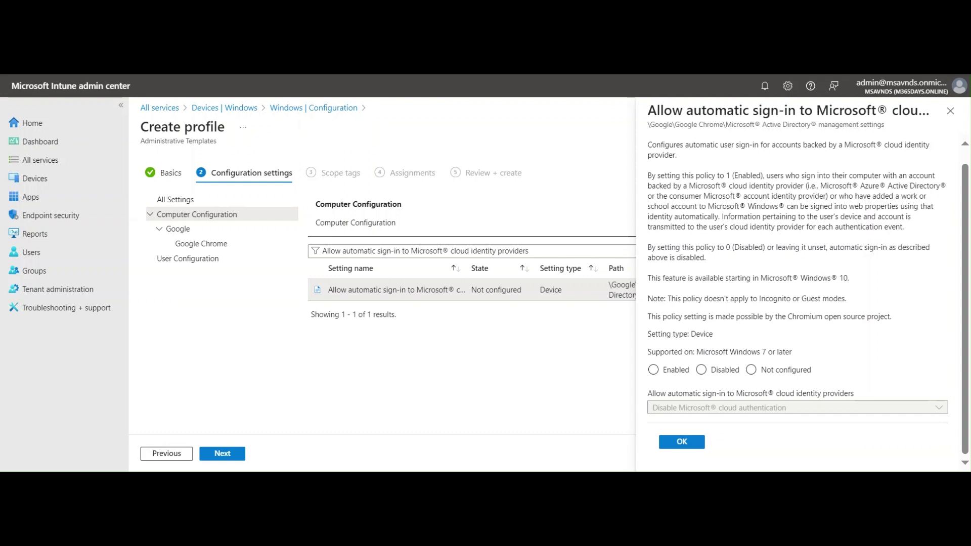
Set Chrome automatic sign-in to Enabled with Enable Microsoft® cloud authentication selected.
{"action": "left_click", "coordinate": [655, 371]}
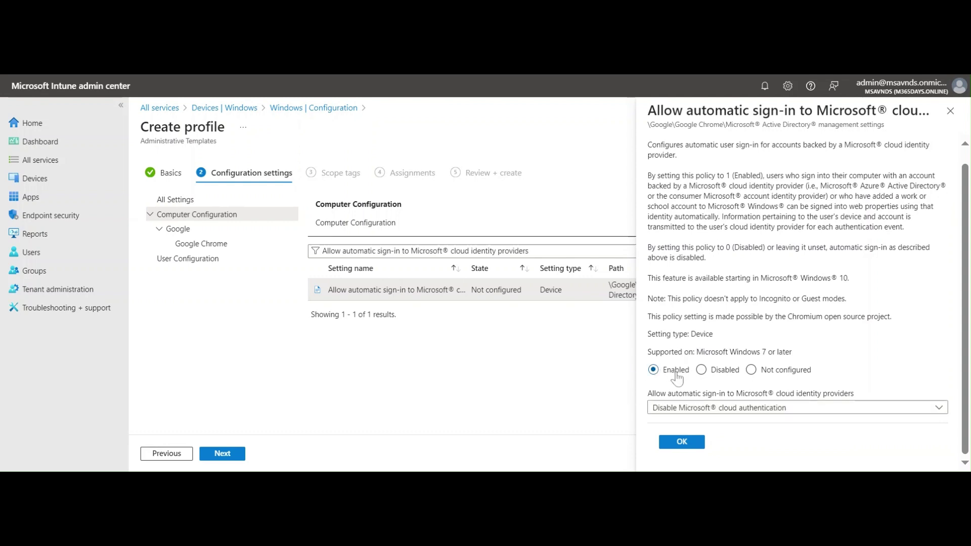
{"action": "left_click", "coordinate": [706, 408]}
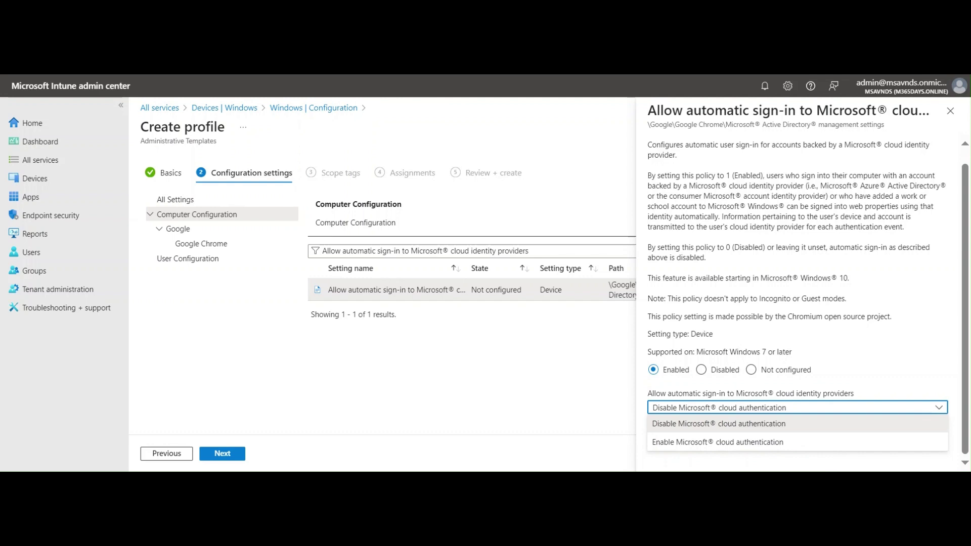
{"action": "key", "text": "Escape"}
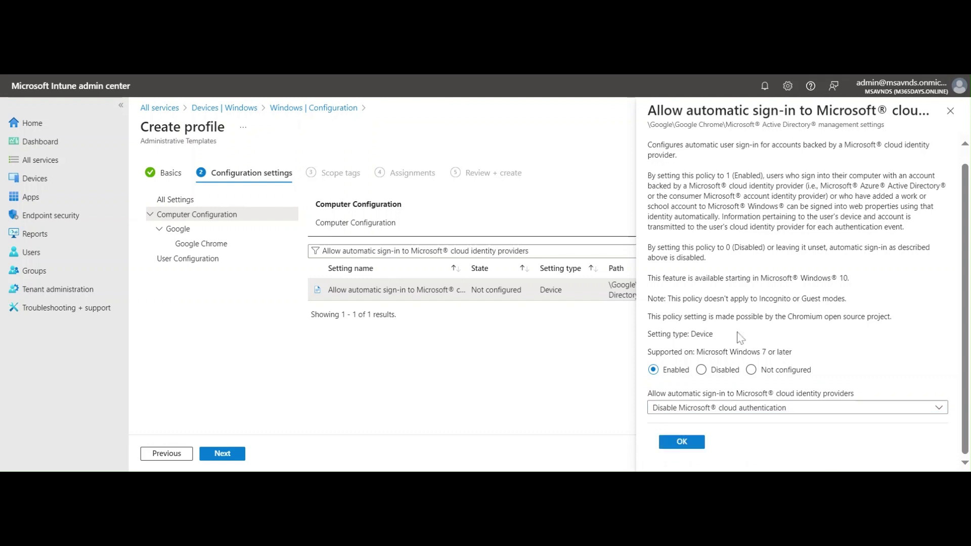
{"action": "left_click", "coordinate": [741, 407]}
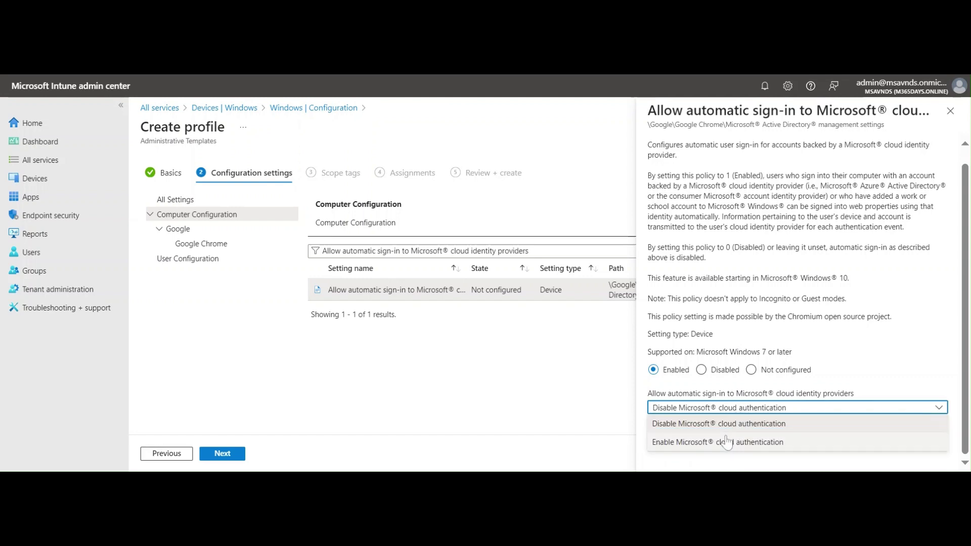
{"action": "left_click", "coordinate": [728, 442]}
{"action": "left_click", "coordinate": [772, 458]}
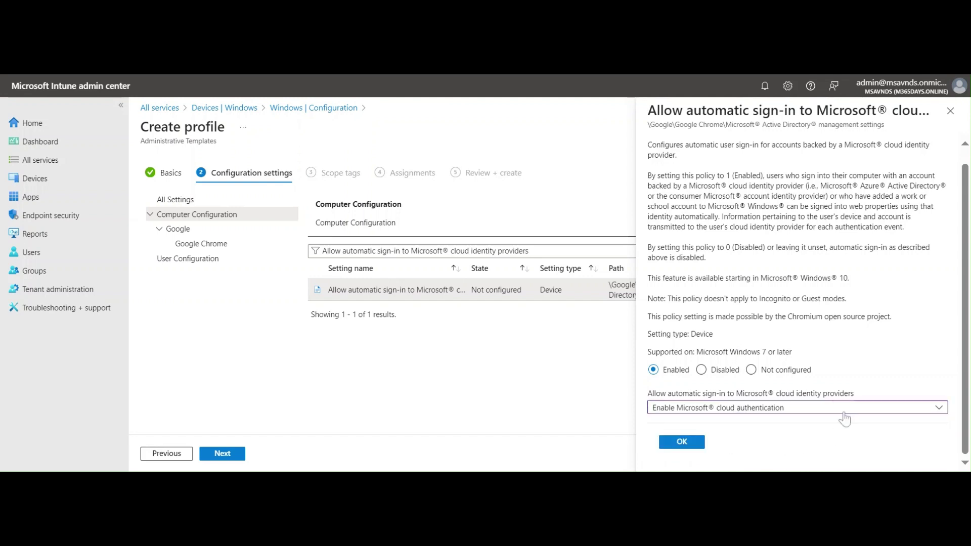
{"action": "left_click_drag", "start_coordinate": [648, 352], "coordinate": [794, 349]}
{"action": "left_click", "coordinate": [764, 327]}
{"action": "left_click_drag", "start_coordinate": [689, 352], "coordinate": [810, 357]}
{"action": "left_click", "coordinate": [809, 357]}
{"action": "left_click_drag", "start_coordinate": [648, 278], "coordinate": [776, 278]}
{"action": "left_click", "coordinate": [775, 278]}
{"action": "left_click_drag", "start_coordinate": [818, 278], "coordinate": [871, 279]}
{"action": "left_click", "coordinate": [726, 341]}
{"action": "left_click_drag", "start_coordinate": [648, 352], "coordinate": [823, 354]}
{"action": "left_click", "coordinate": [735, 320]}
{"action": "left_click_drag", "start_coordinate": [658, 299], "coordinate": [838, 298]}
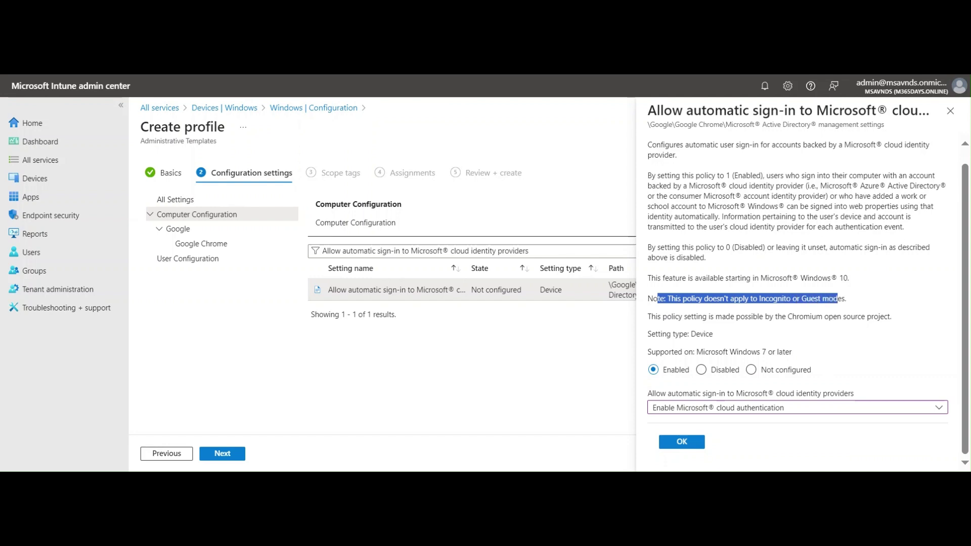
{"action": "left_click", "coordinate": [752, 293]}
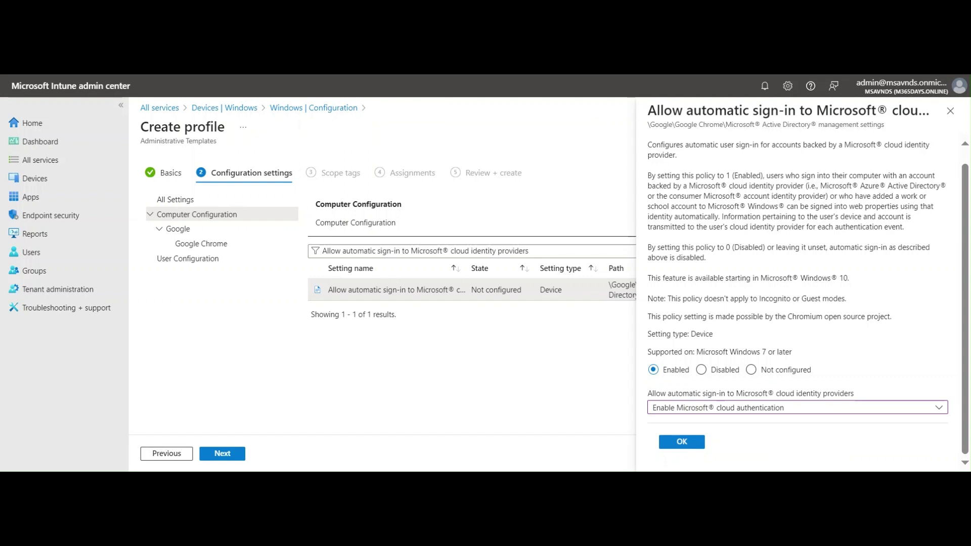
{"action": "left_click_drag", "start_coordinate": [781, 317], "coordinate": [907, 322]}
{"action": "left_click", "coordinate": [781, 317]}
{"action": "left_click_drag", "start_coordinate": [770, 317], "coordinate": [888, 316]}
Save the setting, leave scope tags at Default, and include All devices in the assignments.
{"action": "left_click", "coordinate": [687, 445]}
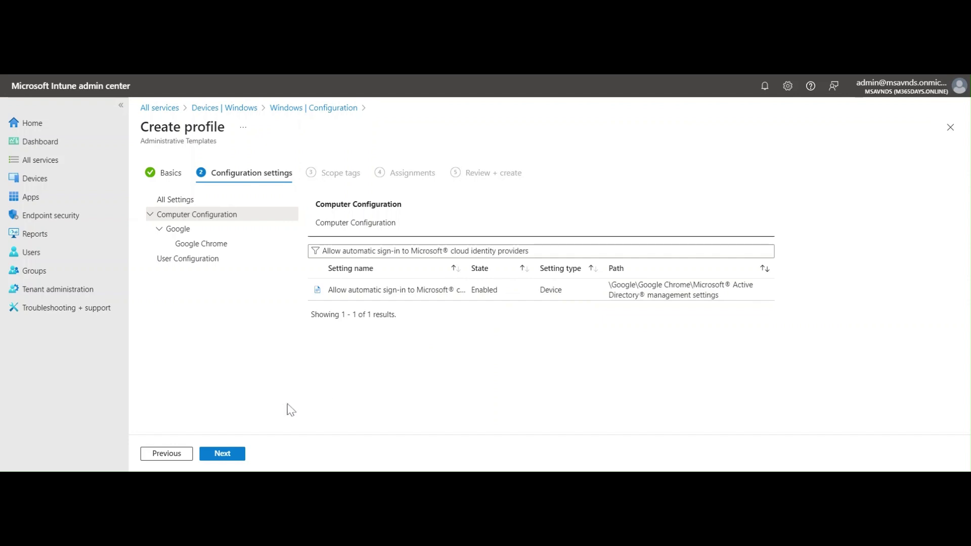
{"action": "left_click", "coordinate": [234, 455]}
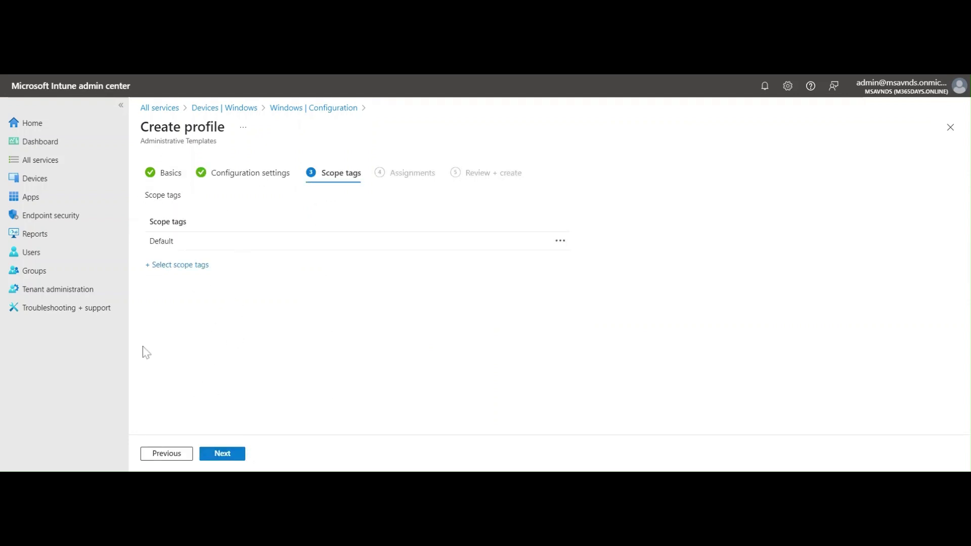
{"action": "left_click", "coordinate": [220, 455]}
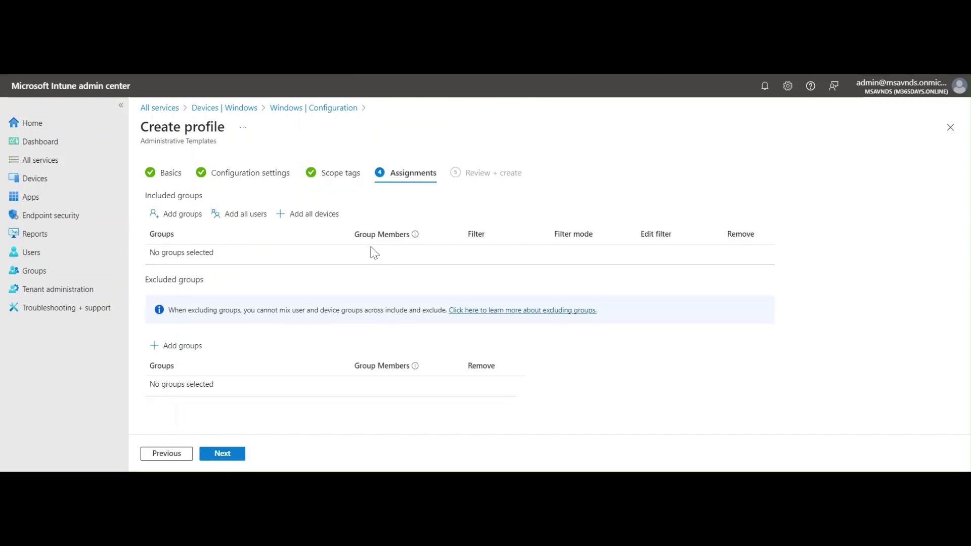
{"action": "left_click", "coordinate": [329, 219]}
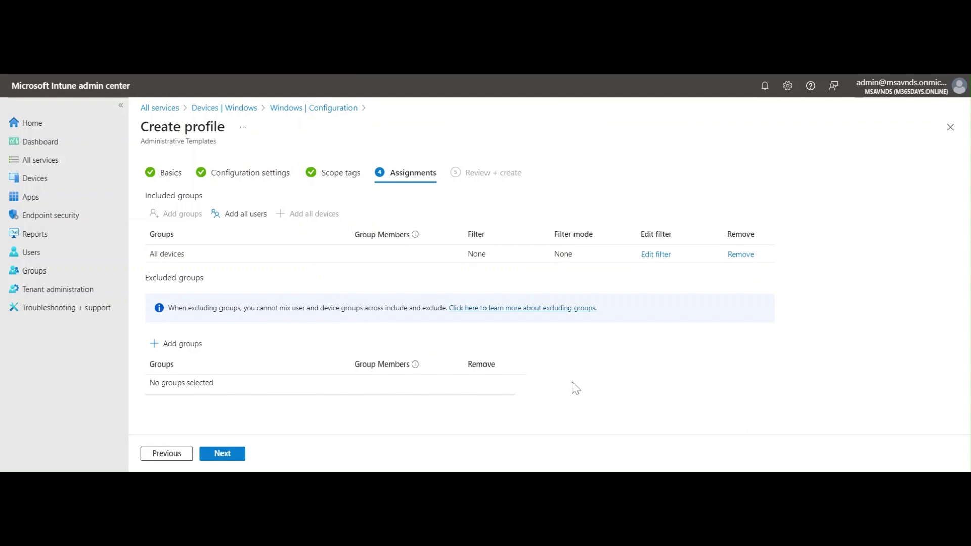
Check the Review + create summary: profile name, Enabled sign-in setting, Default scope tag, All devices.
{"action": "left_click", "coordinate": [245, 458]}
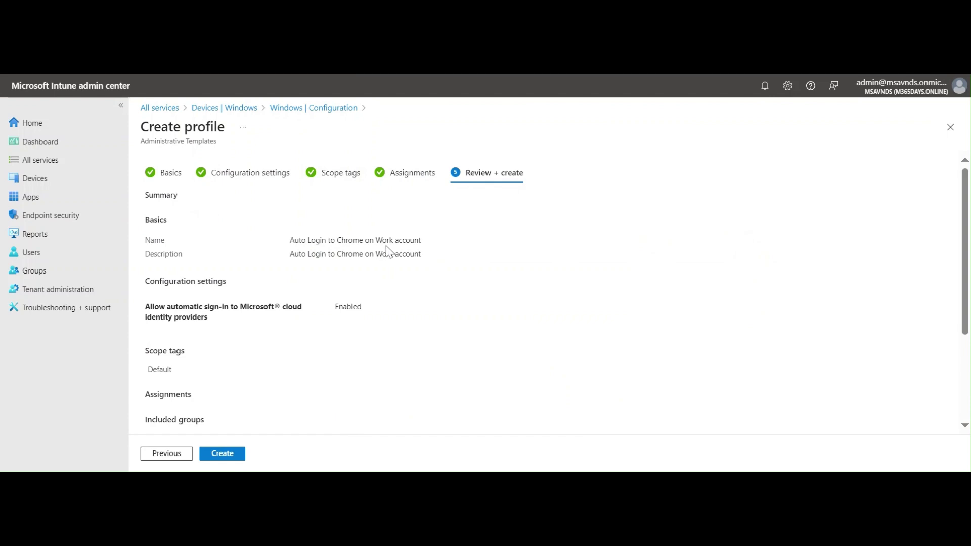
{"action": "double_click", "coordinate": [407, 240]}
{"action": "triple_click", "coordinate": [408, 240]}
{"action": "key", "text": "ctrl+c"}
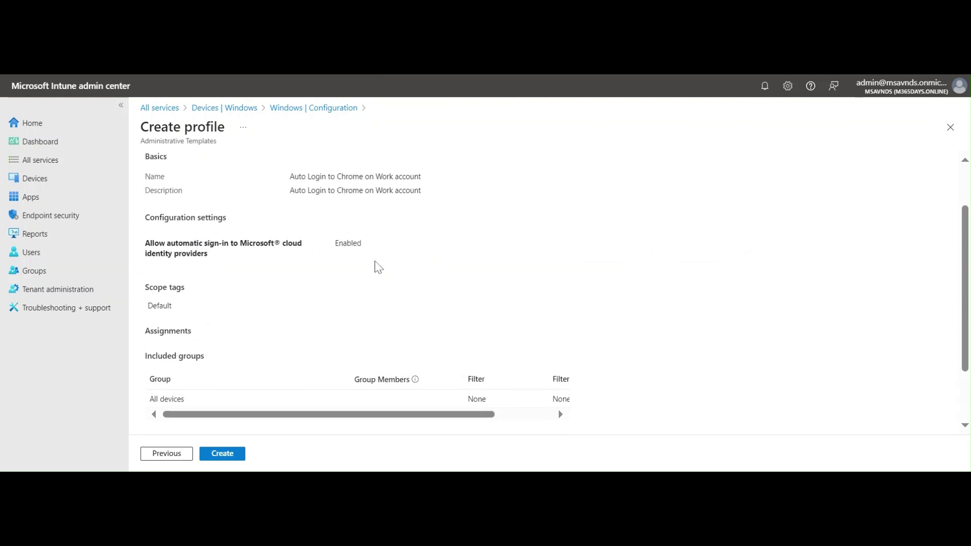
{"action": "left_click_drag", "start_coordinate": [215, 262], "coordinate": [150, 243]}
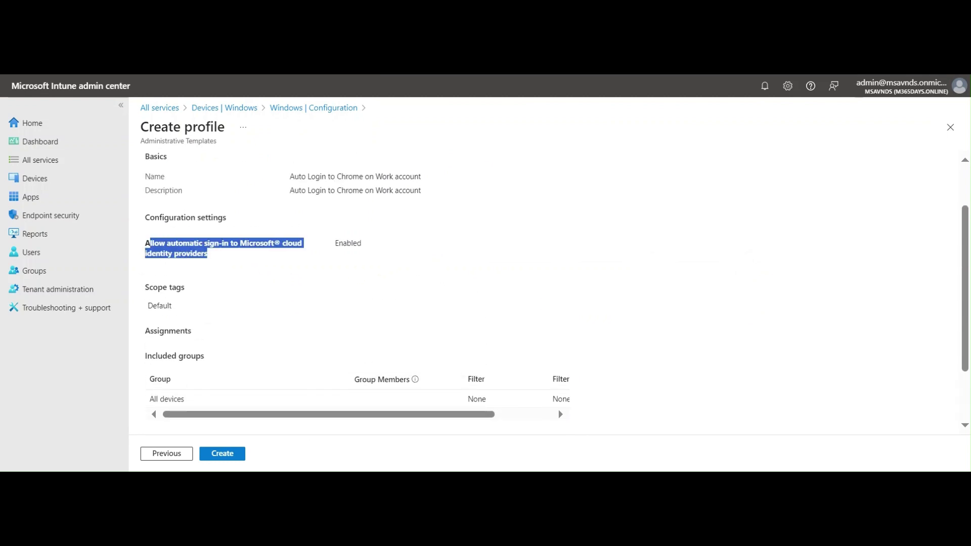
{"action": "left_click", "coordinate": [488, 272]}
{"action": "scroll", "coordinate": [487, 271], "scroll_direction": "down", "scroll_amount": 2}
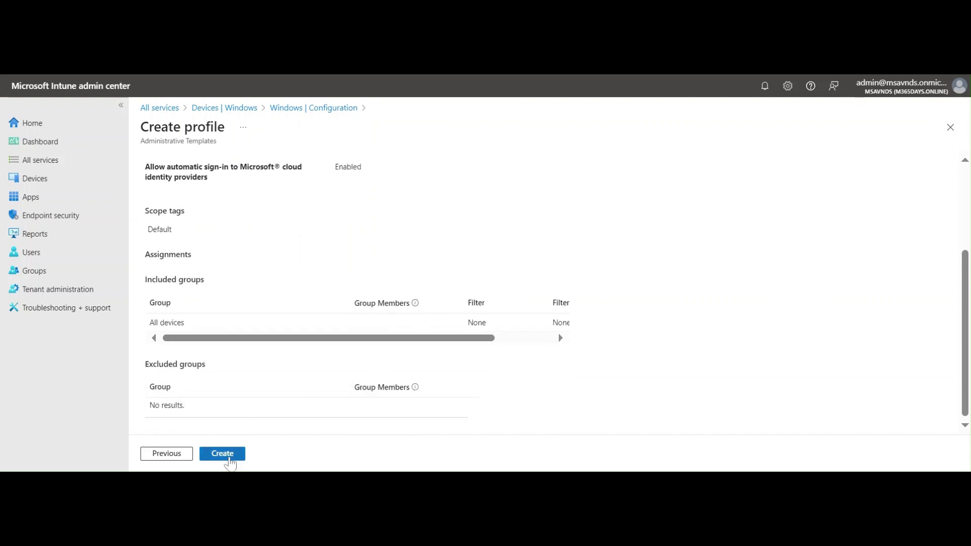
Create the profile, refresh the policy list, and search it for 'Auto Login to Chrome on Work account'.
{"action": "left_click", "coordinate": [230, 458]}
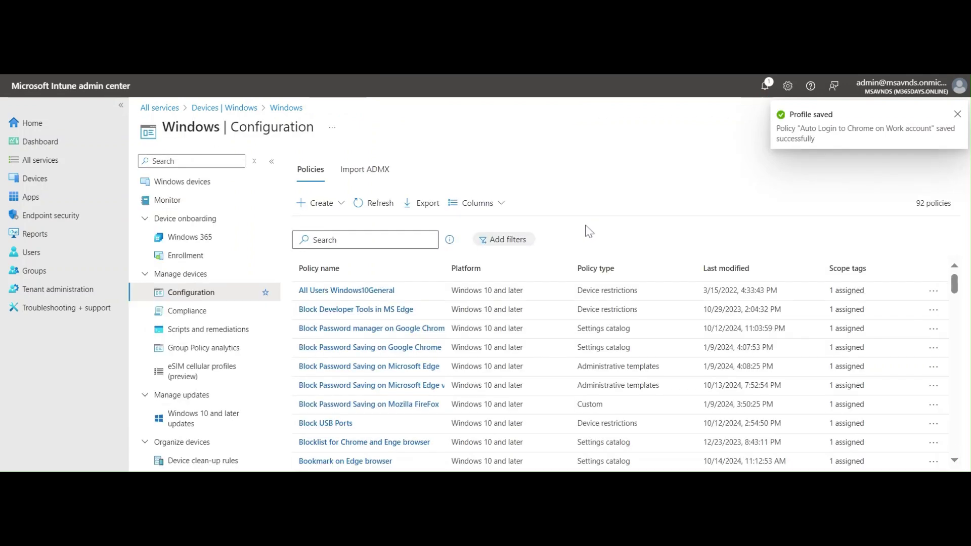
{"action": "left_click", "coordinate": [380, 205]}
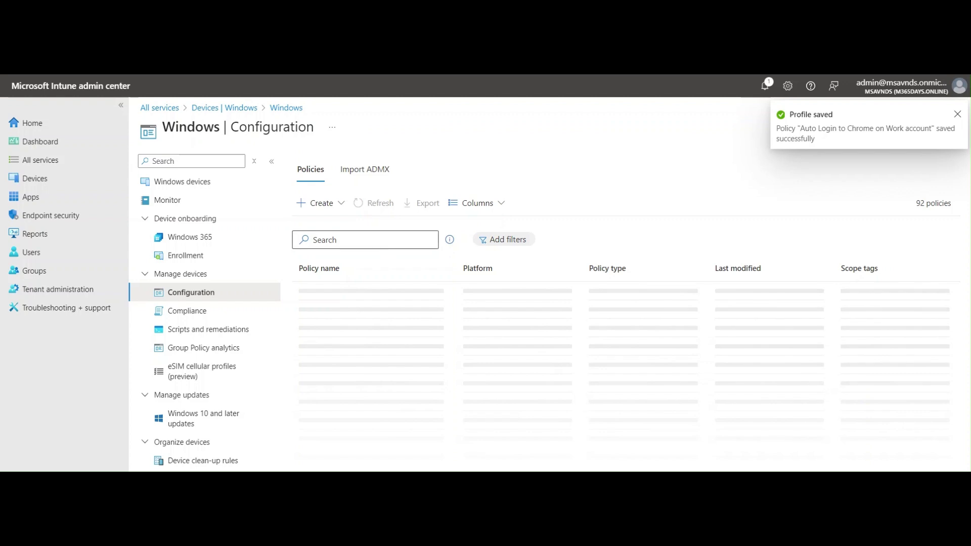
{"action": "left_click", "coordinate": [385, 243]}
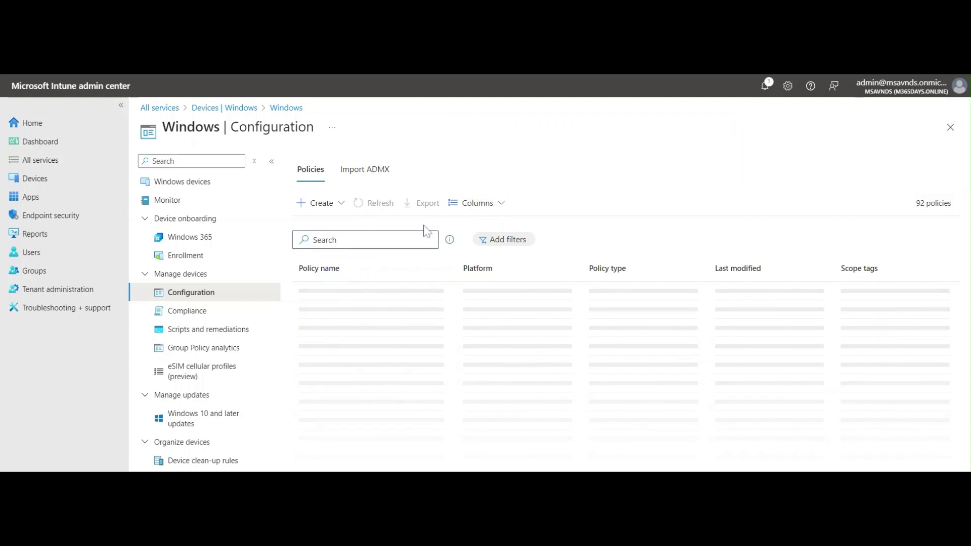
{"action": "key", "text": "ctrl+v"}
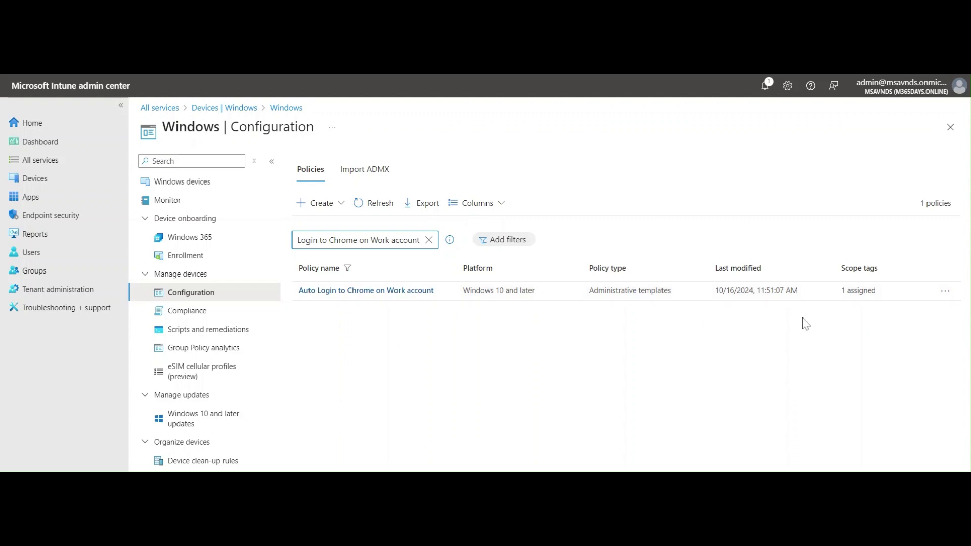
Open the Auto Login to Chrome on Work account policy and review its assignments and configured setting.
{"action": "left_click", "coordinate": [390, 293]}
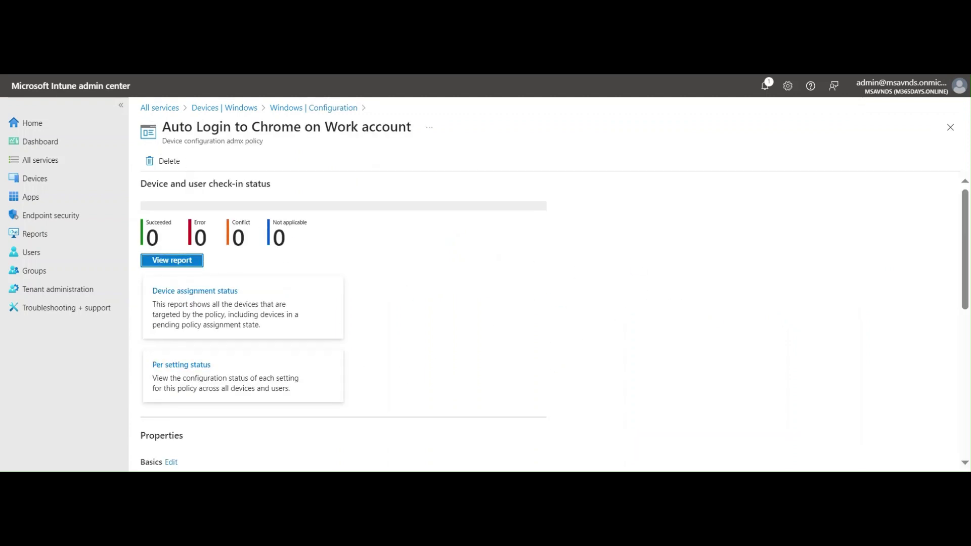
{"action": "left_click_drag", "start_coordinate": [162, 141], "coordinate": [278, 140]}
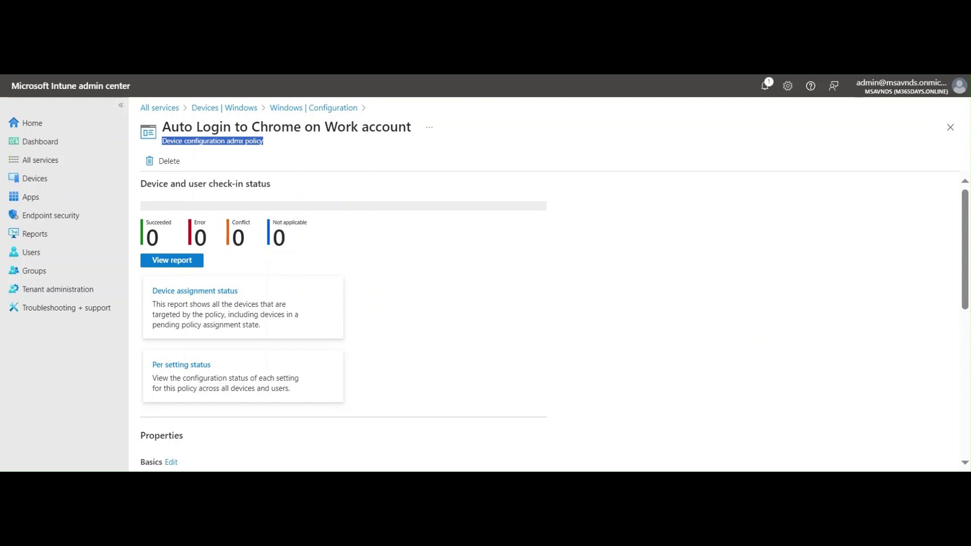
{"action": "left_click", "coordinate": [765, 344]}
{"action": "scroll", "coordinate": [764, 344], "scroll_direction": "down", "scroll_amount": 7}
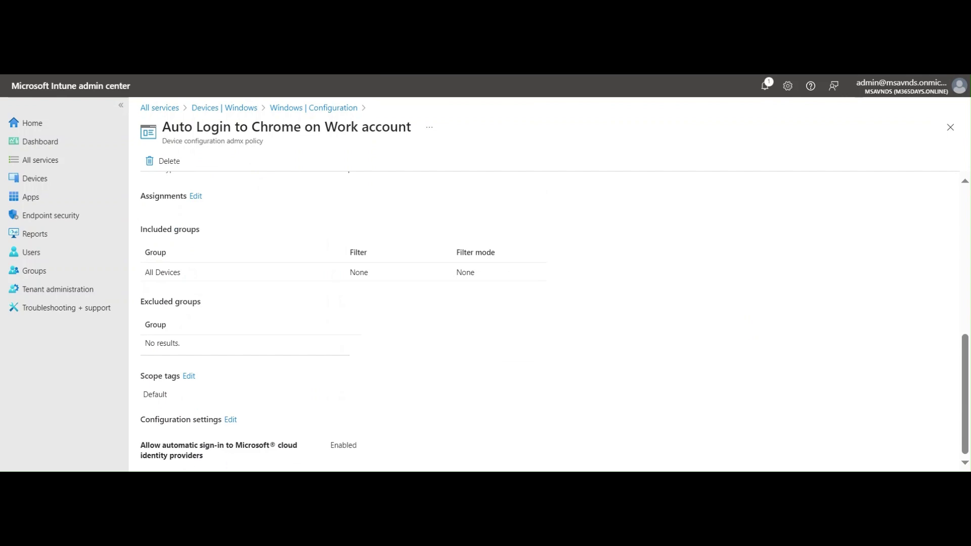
{"action": "left_click_drag", "start_coordinate": [146, 445], "coordinate": [214, 445]}
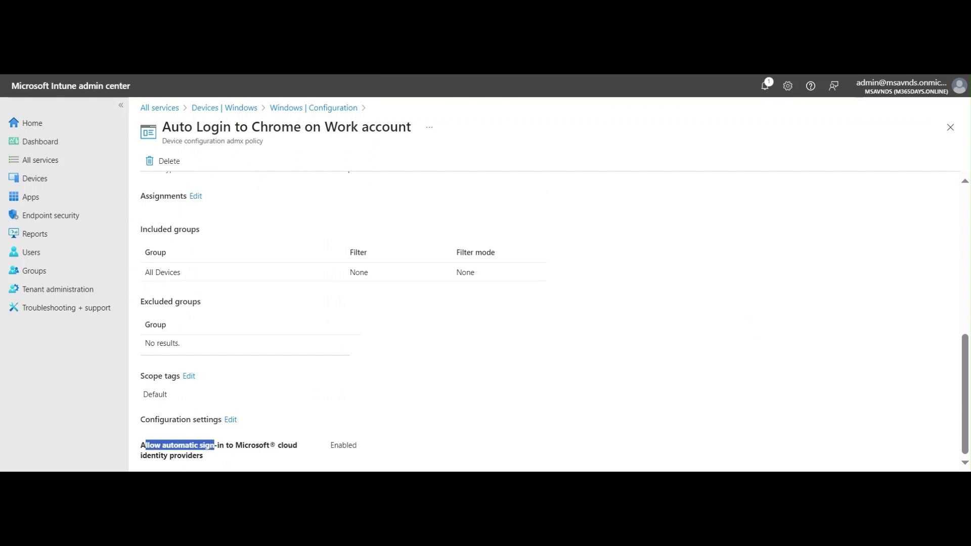
{"action": "left_click", "coordinate": [705, 351]}
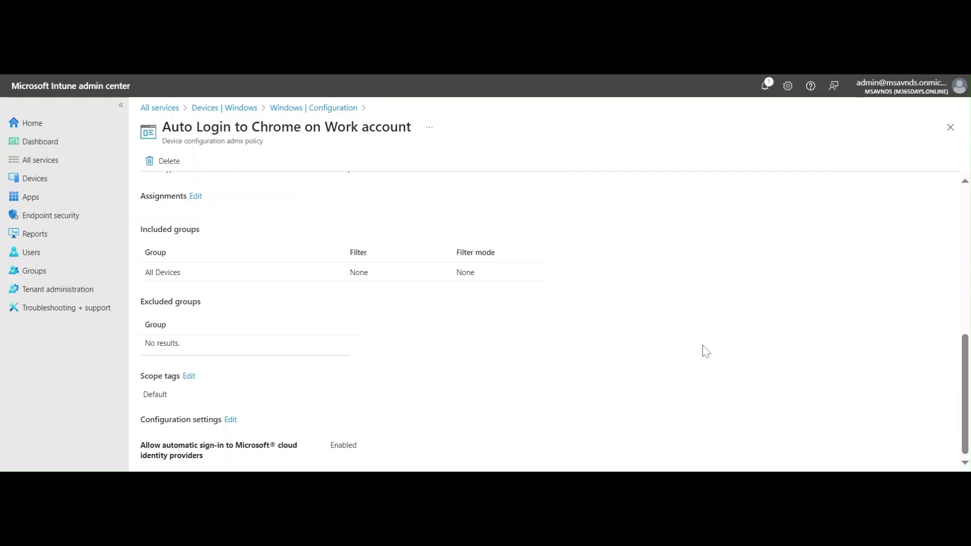
{"action": "scroll", "coordinate": [706, 351], "scroll_direction": "up", "scroll_amount": 10}
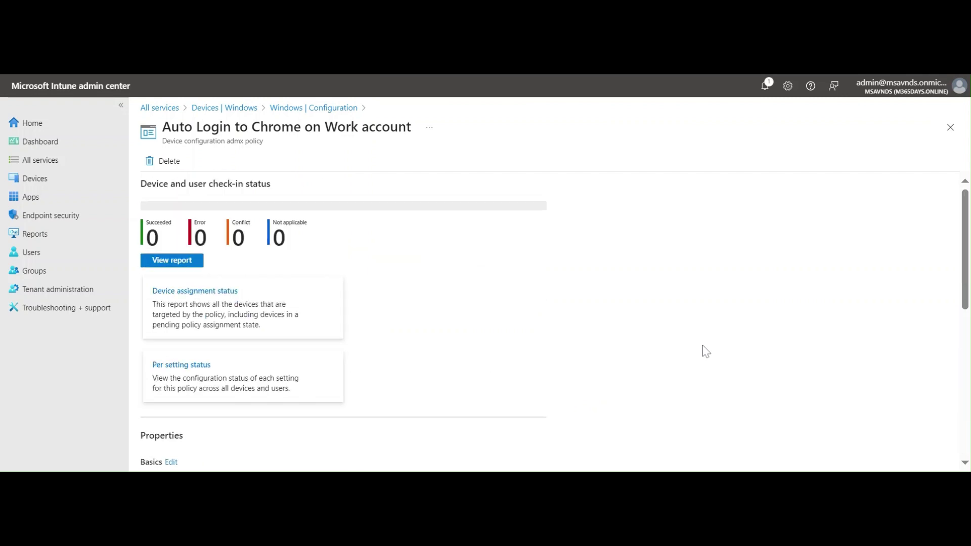